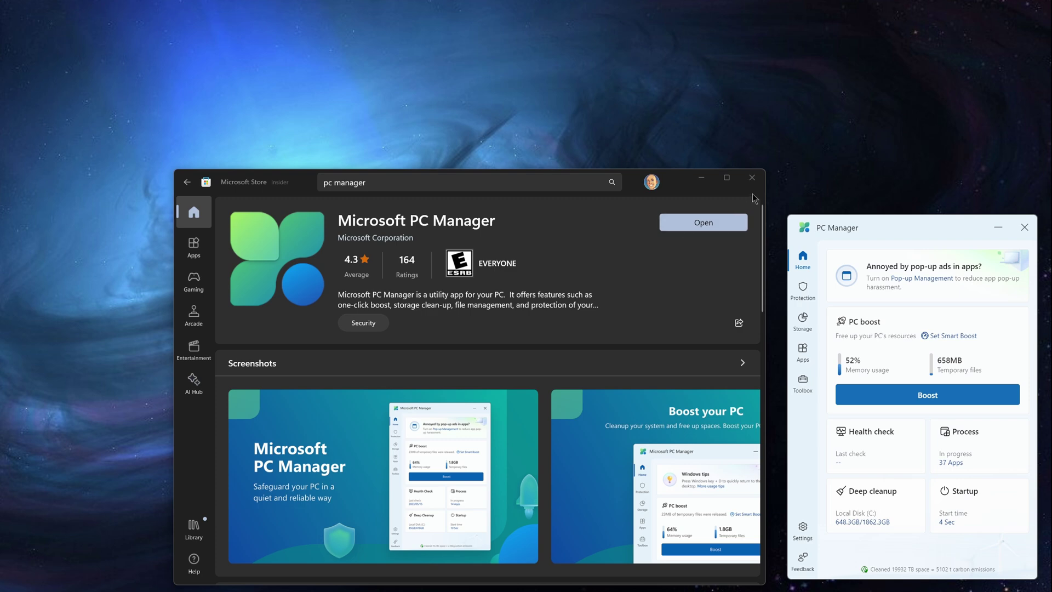
pyautogui.click(750, 180)
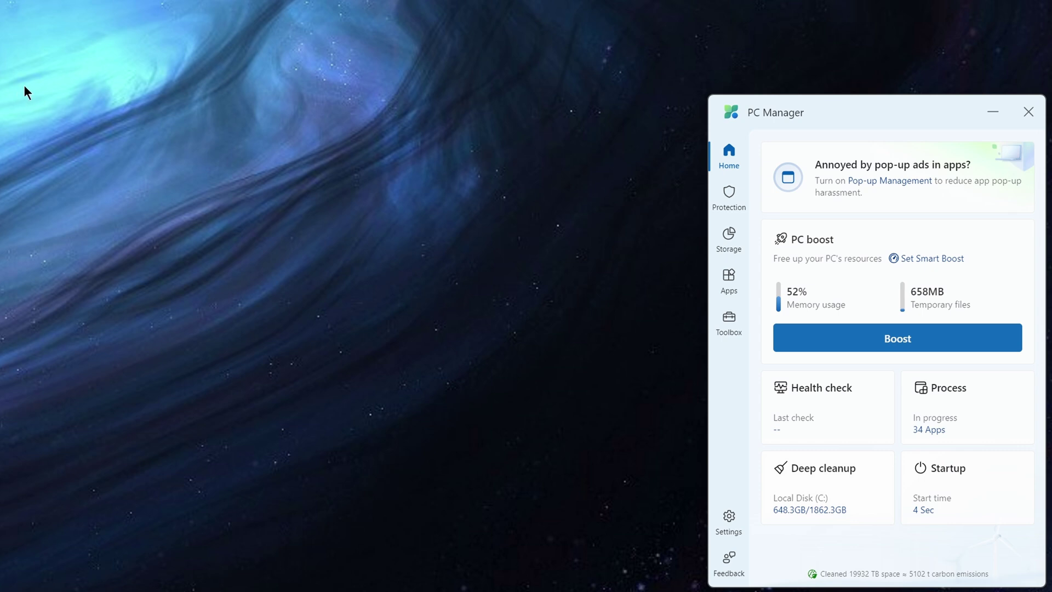
pyautogui.click(888, 182)
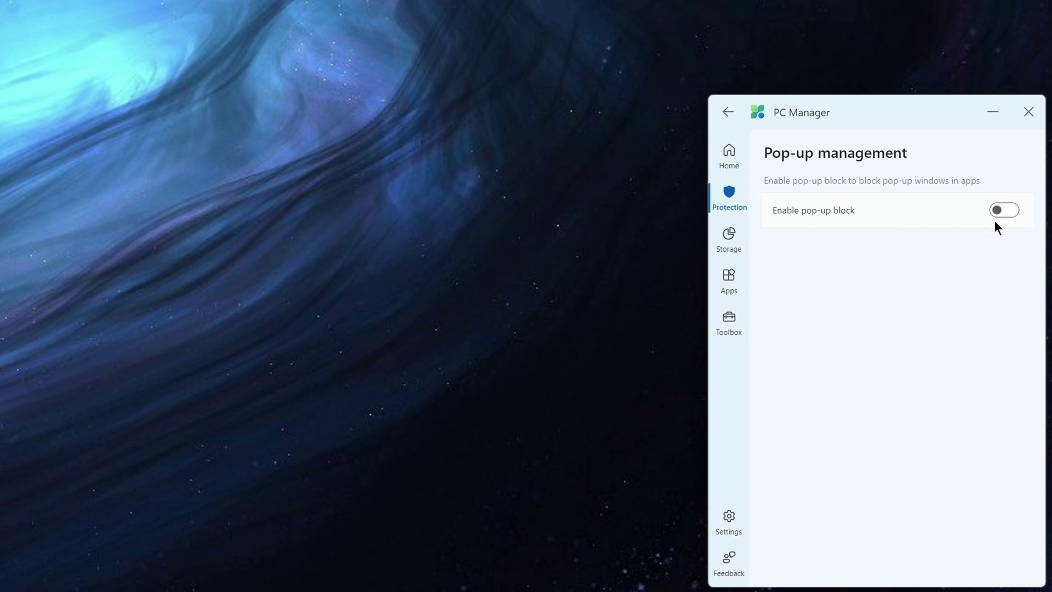
pyautogui.click(732, 163)
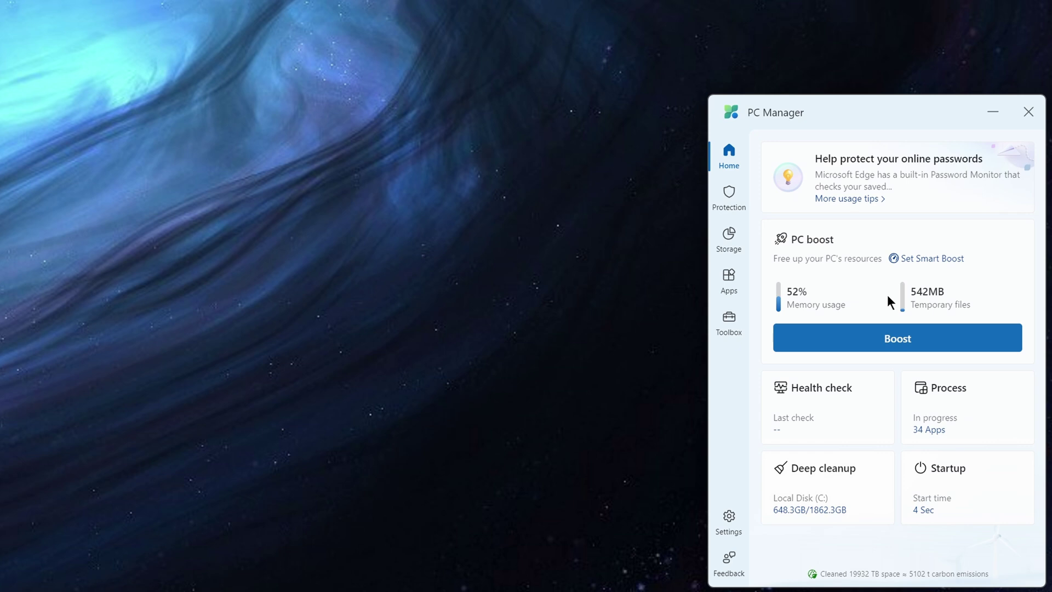
pyautogui.click(931, 260)
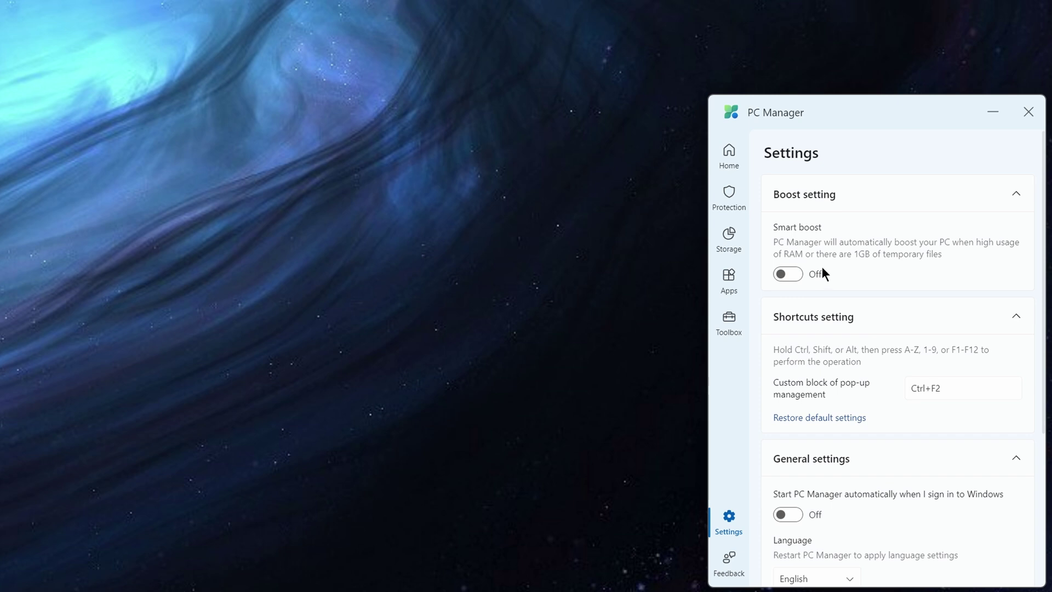
pyautogui.click(728, 153)
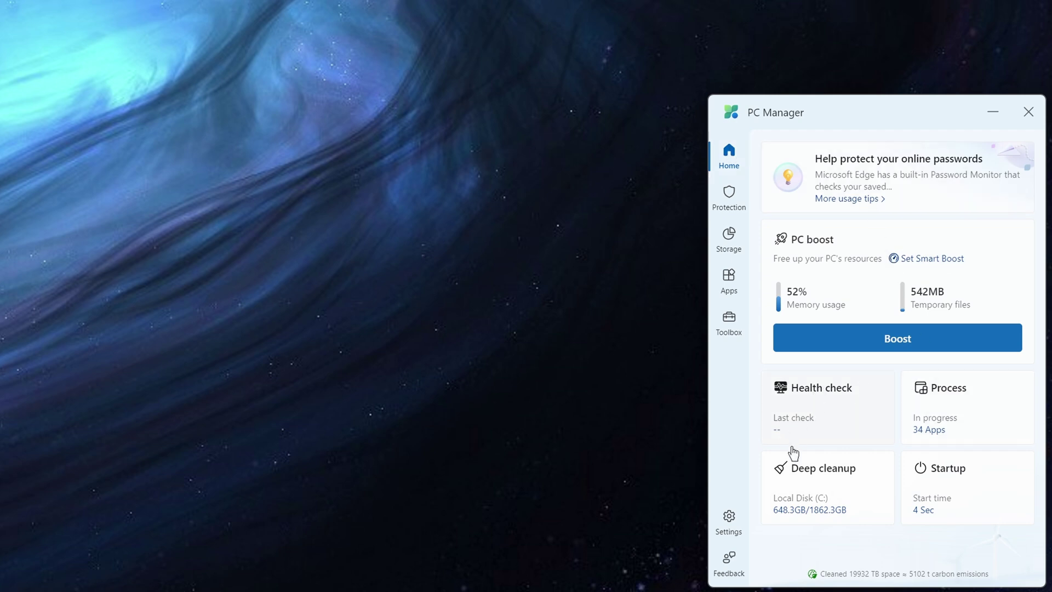
# - Go to the Protection page to see virus scan, Windows update and pop-up management
pyautogui.click(723, 198)
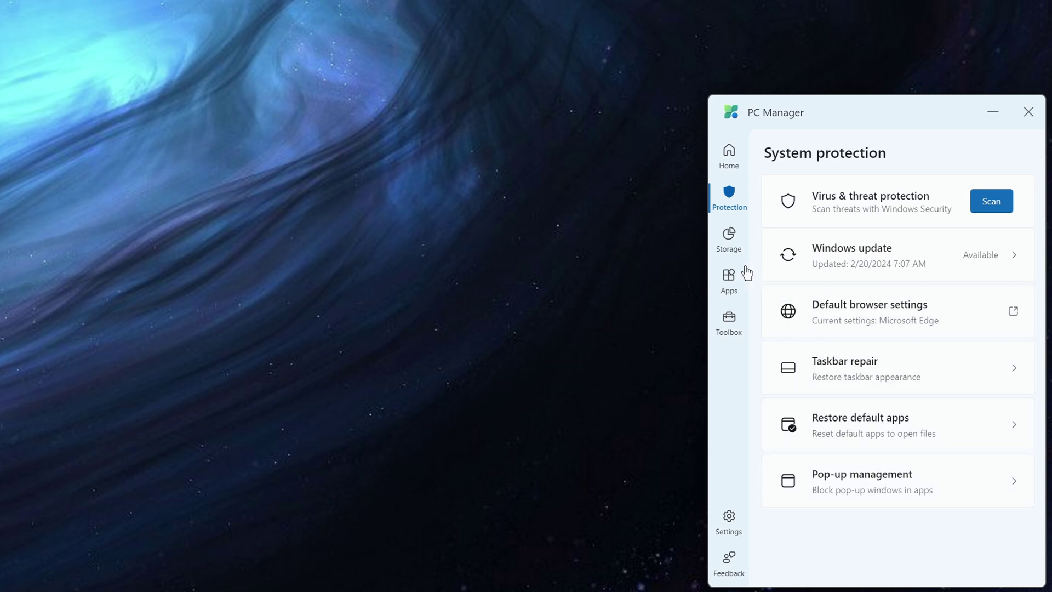
# - Run a deep cleanup of drive C, freeing 301.5 MB, then return to Storage Management
pyautogui.click(727, 247)
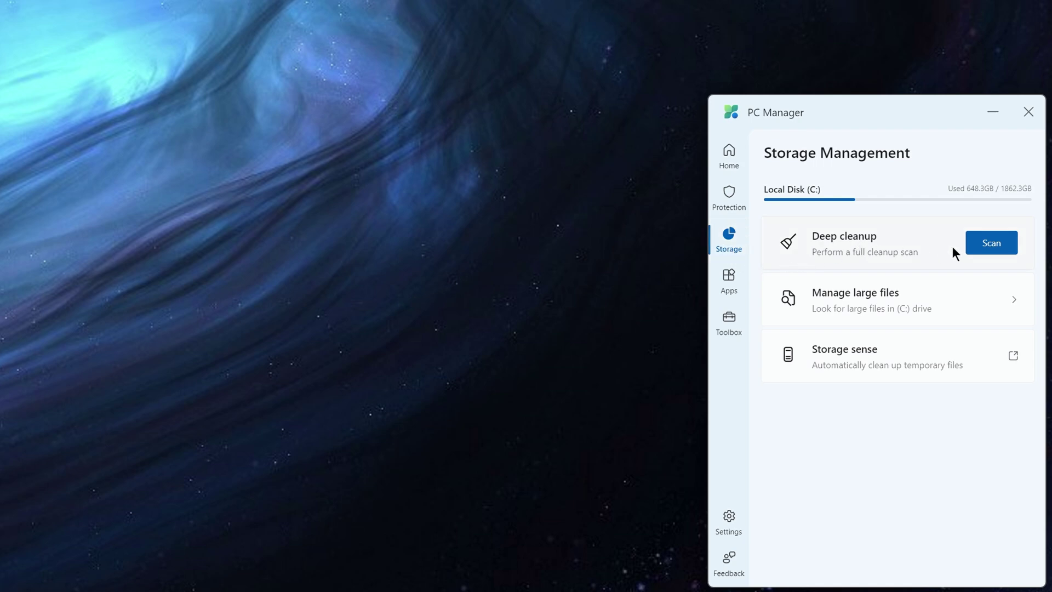
pyautogui.click(992, 248)
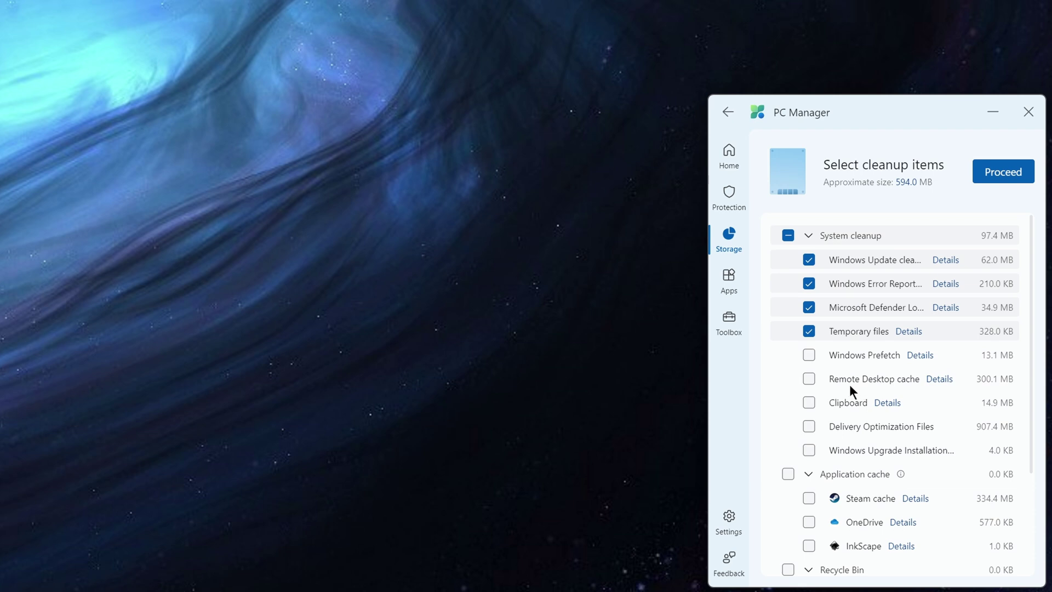
pyautogui.scroll(-3, 849, 383)
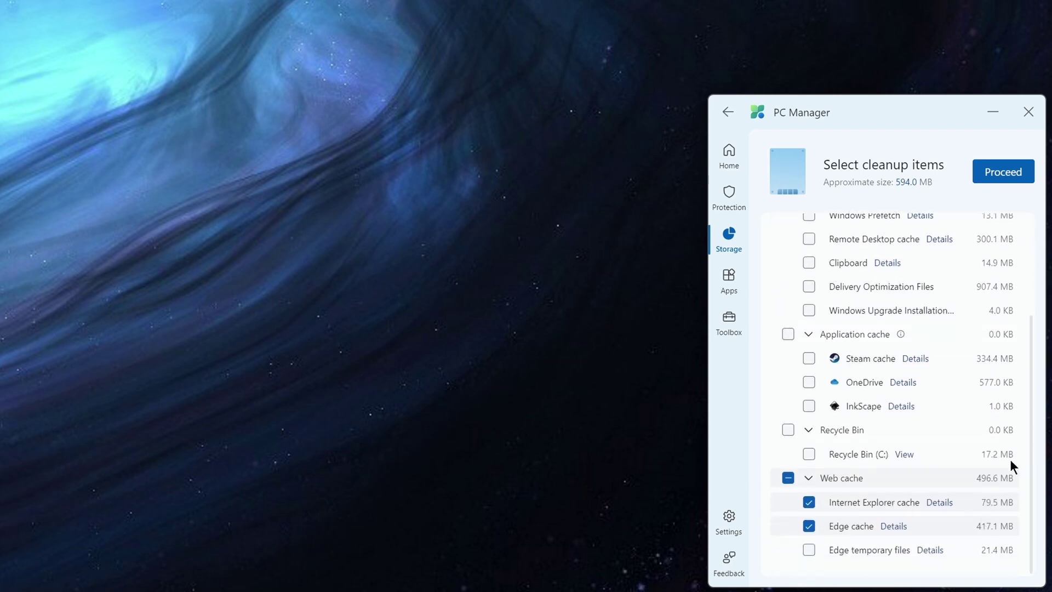
pyautogui.scroll(3, 950, 427)
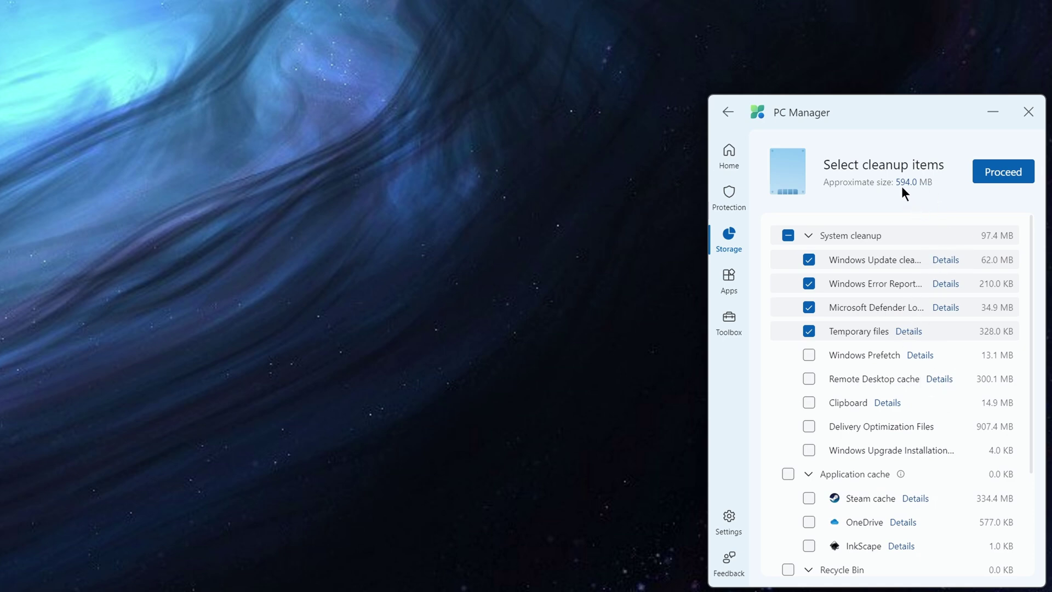
pyautogui.click(1012, 171)
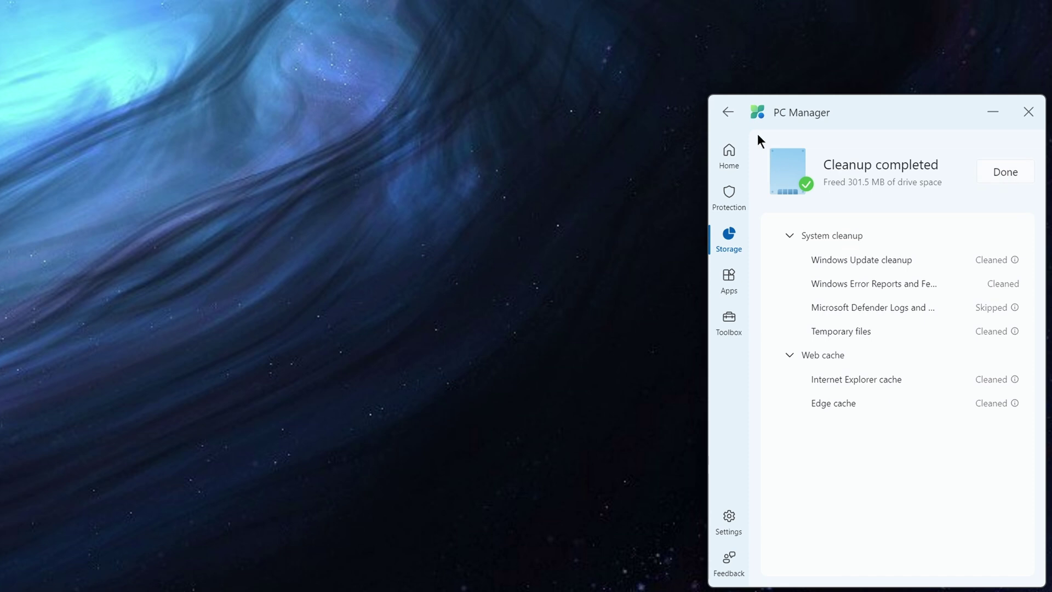
pyautogui.click(727, 113)
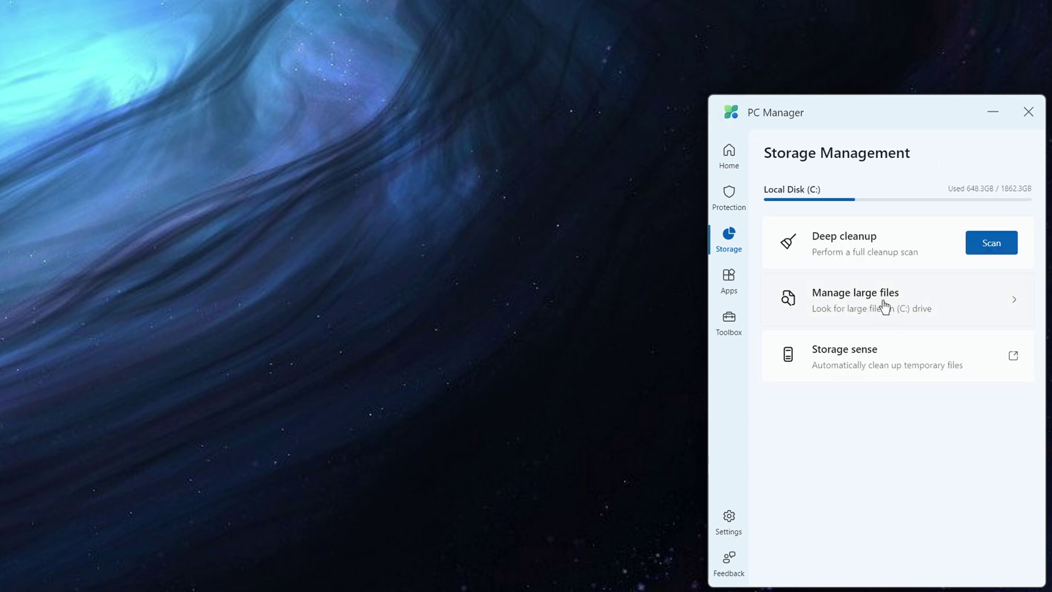
pyautogui.click(870, 367)
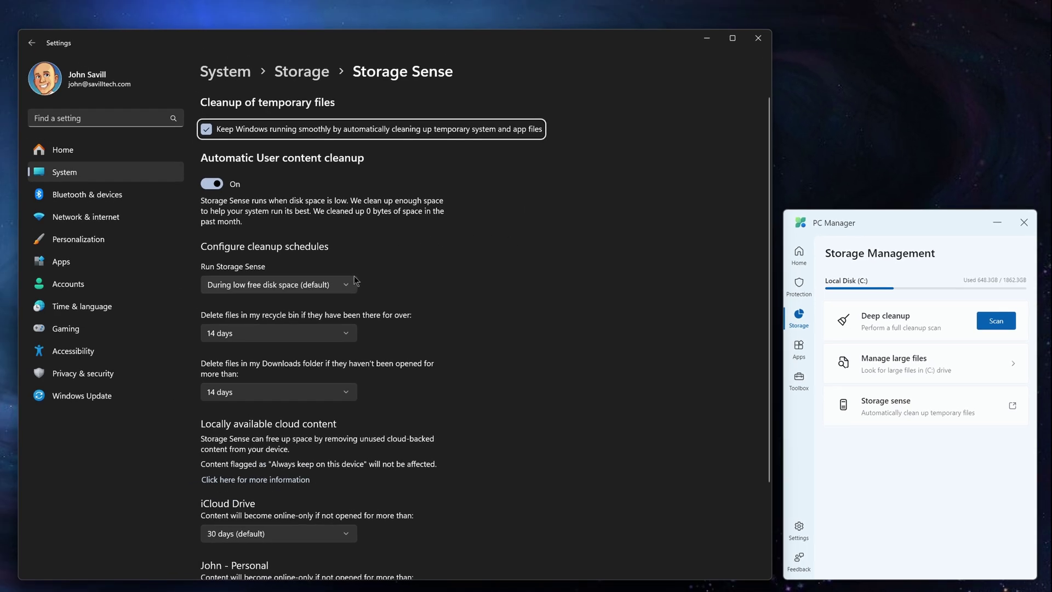
pyautogui.click(350, 284)
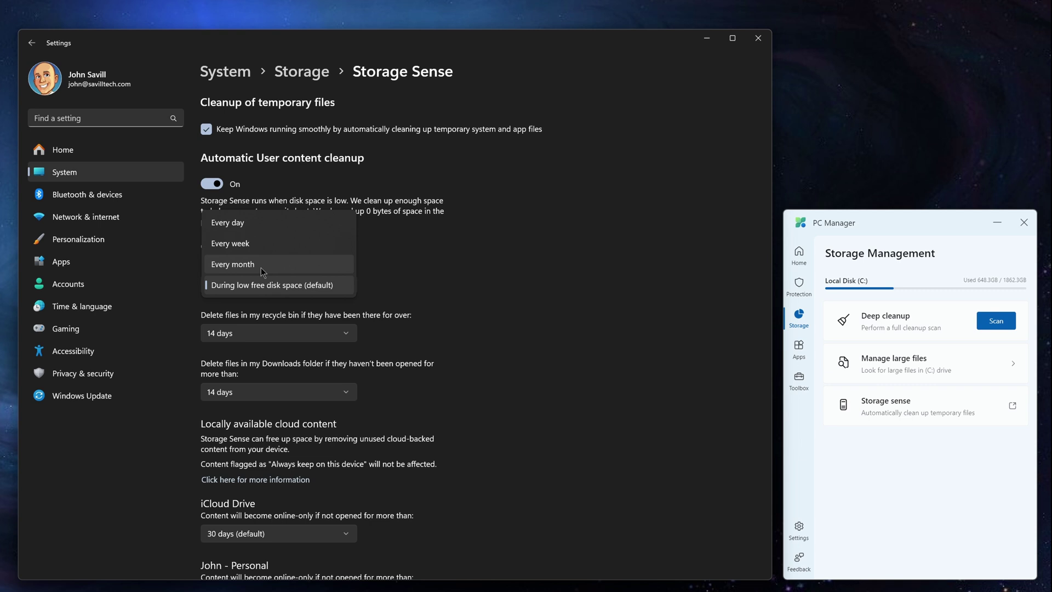
pyautogui.click(352, 294)
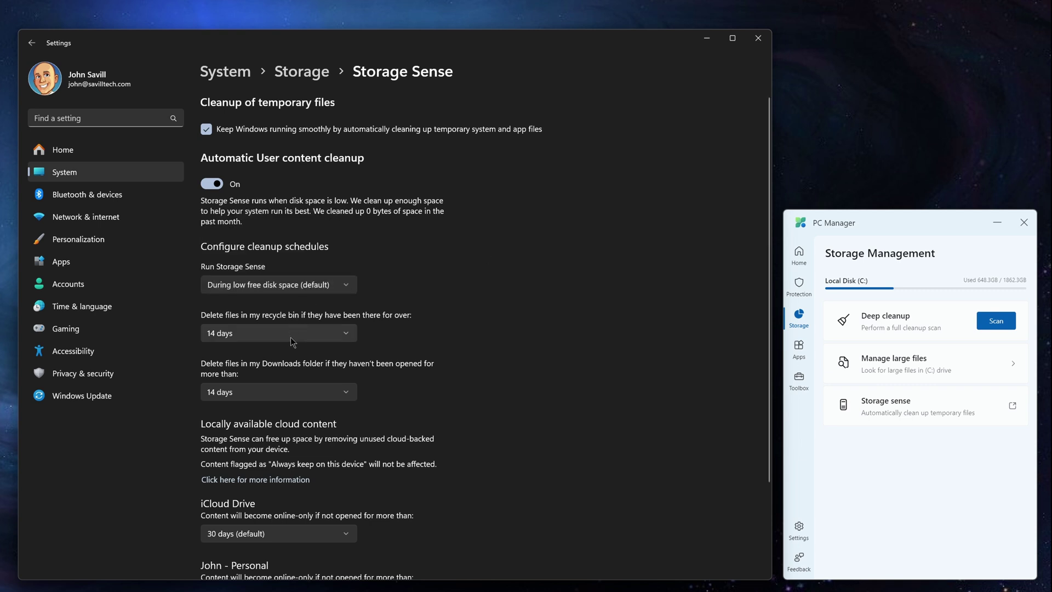
pyautogui.click(286, 395)
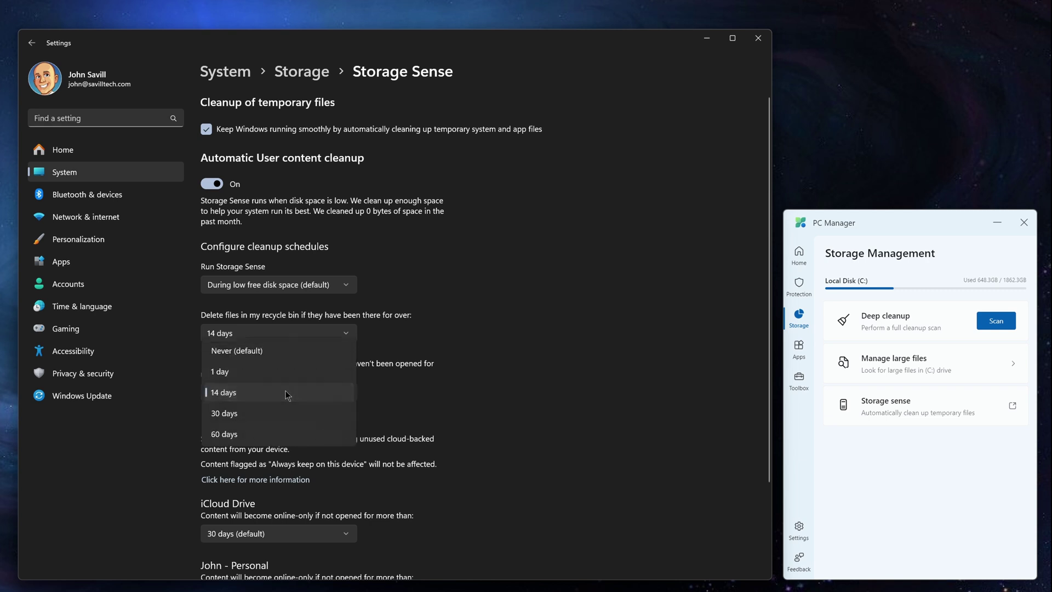
pyautogui.click(489, 347)
pyautogui.scroll(-3, 399, 341)
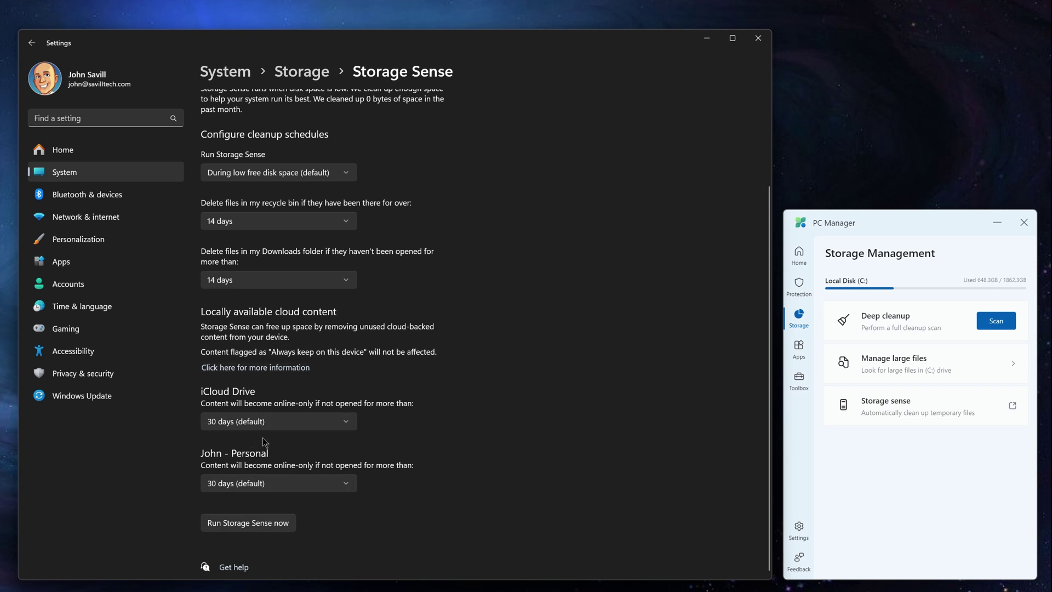
pyautogui.click(757, 40)
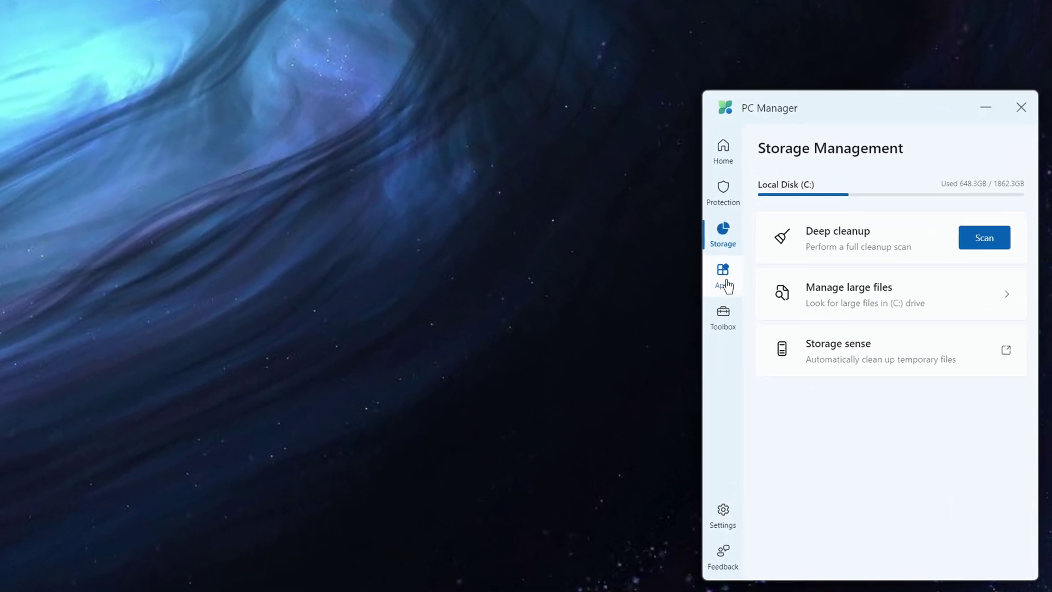
# - Open App management, view the startup apps list, then return to the App management overview
pyautogui.click(773, 326)
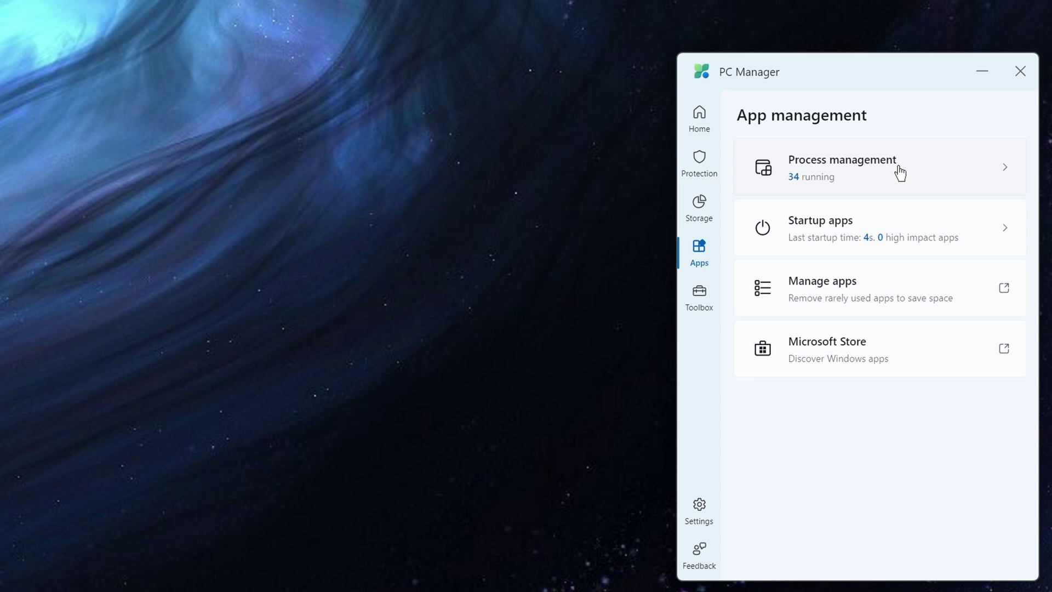
pyautogui.click(906, 232)
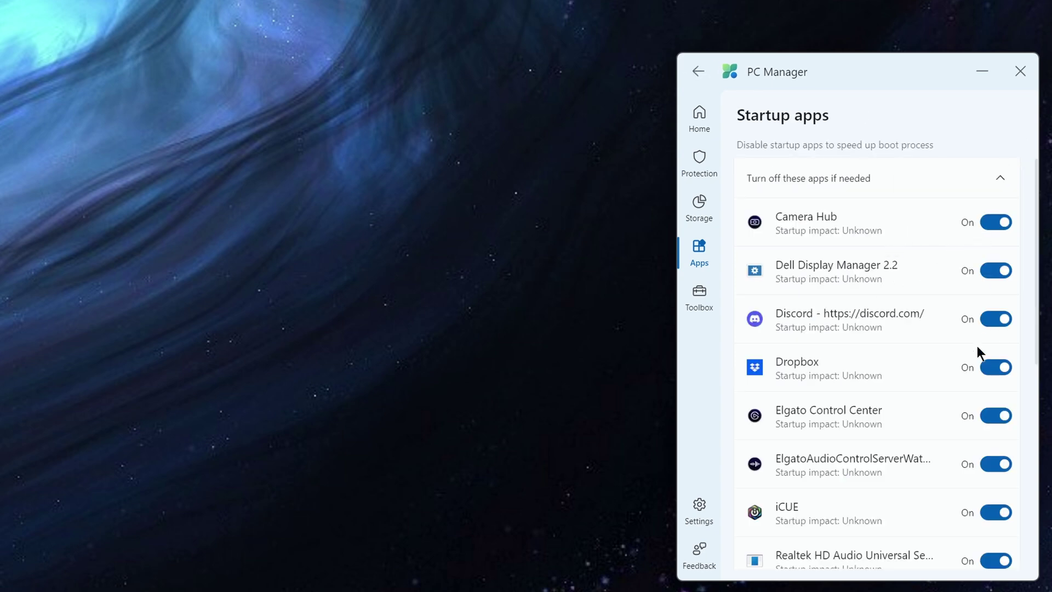
pyautogui.click(697, 70)
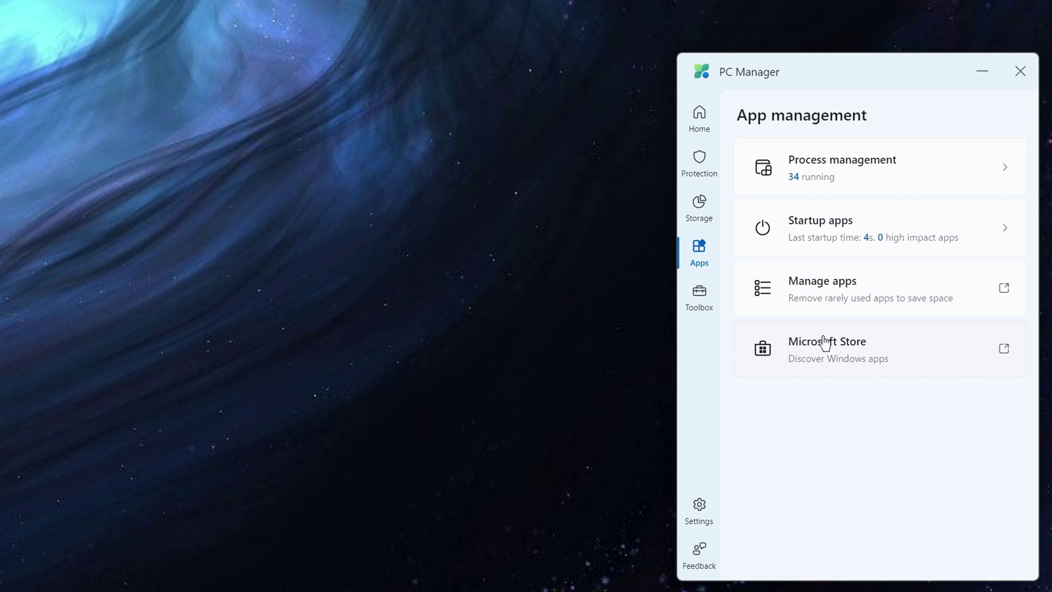
# - In Toolbox, check the custom link's options without deleting it, and turn on the desktop toolbar
pyautogui.click(701, 304)
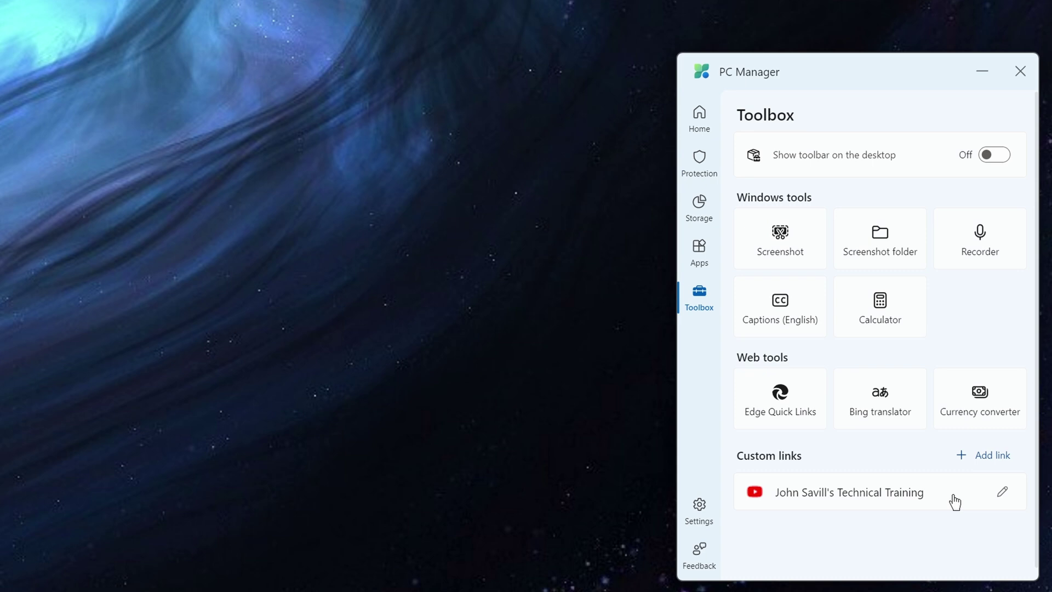
pyautogui.click(1003, 492)
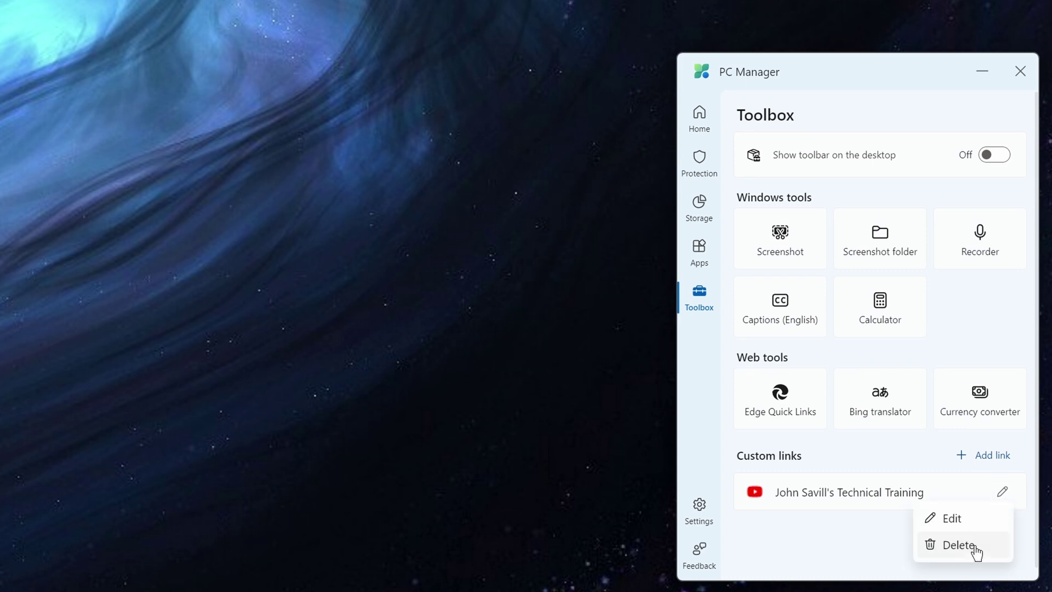
pyautogui.click(857, 539)
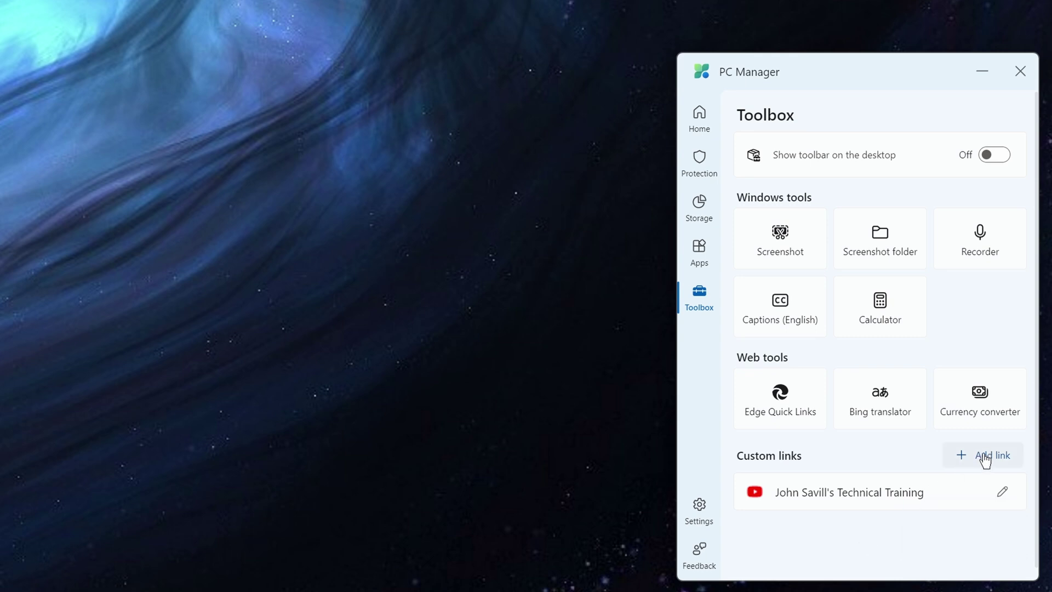
pyautogui.click(993, 156)
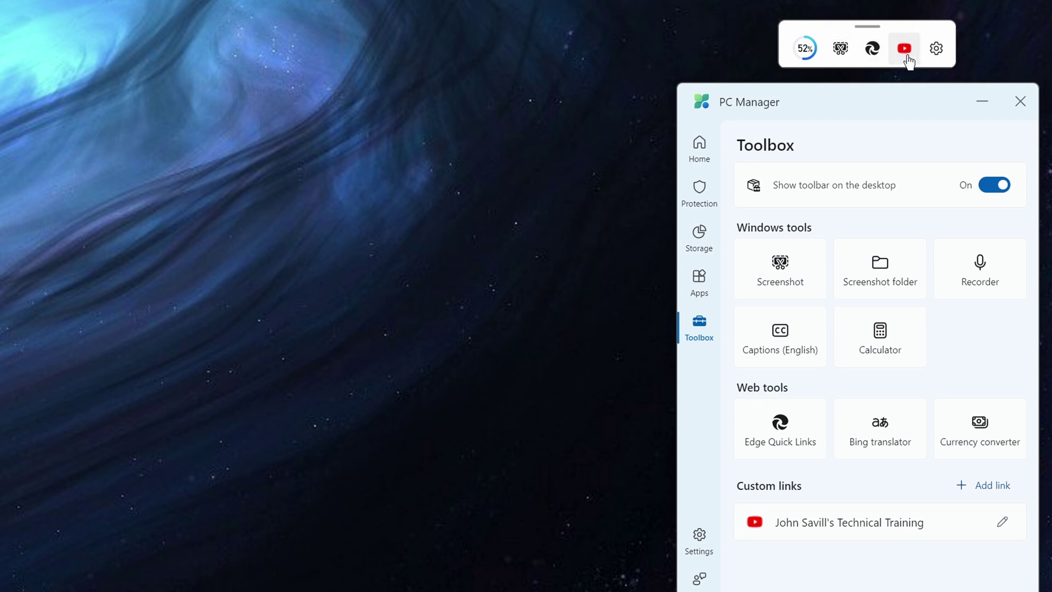
# - In the desktop toolbar's settings, expand the tool list and try removing Screenshot
pyautogui.click(938, 52)
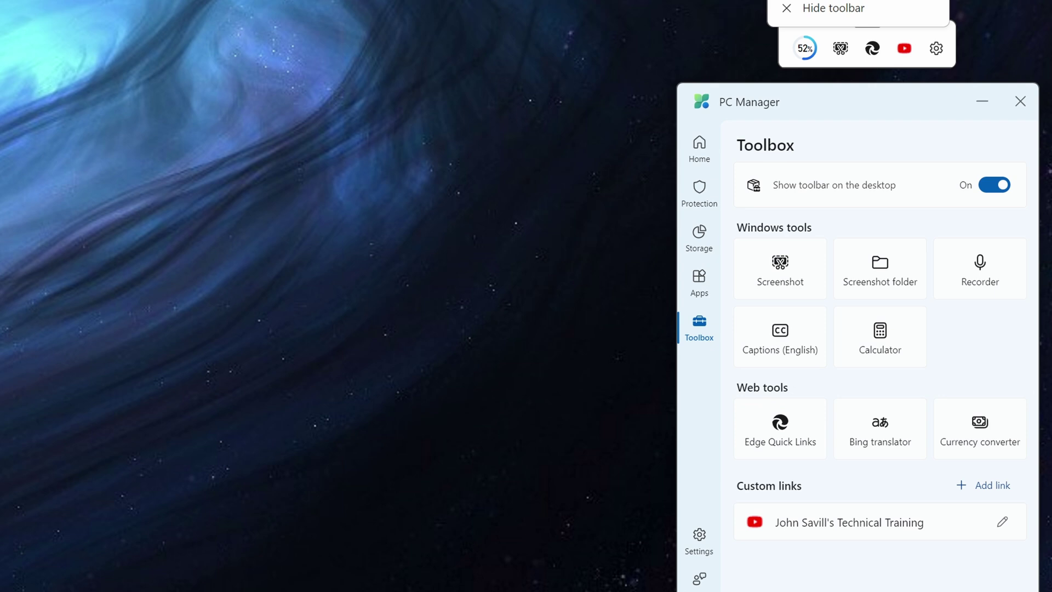
pyautogui.click(861, 25)
pyautogui.scroll(3, 896, 180)
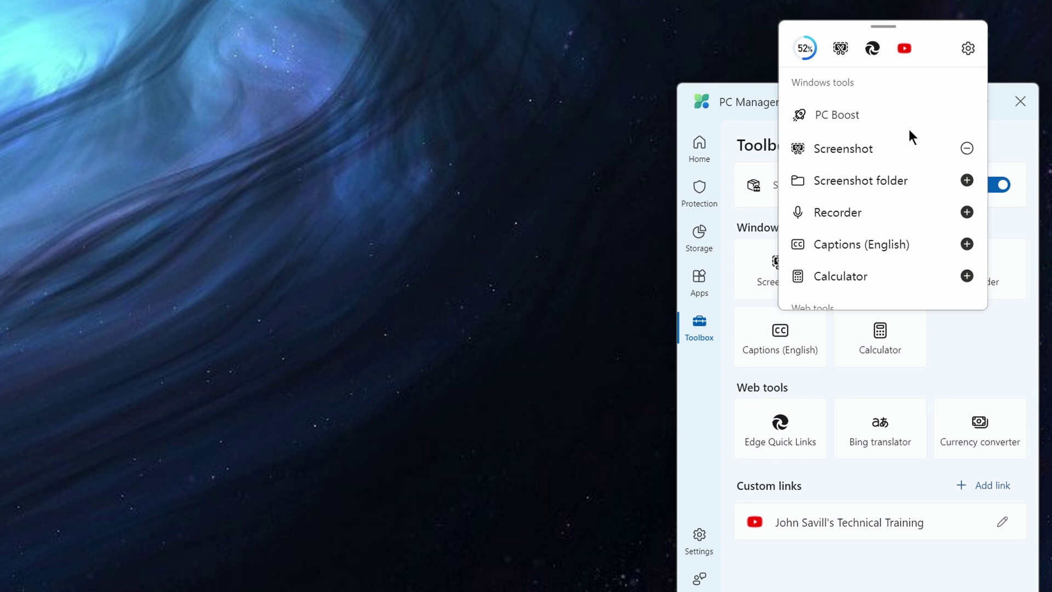
pyautogui.scroll(-1, 966, 149)
pyautogui.scroll(1, 966, 151)
pyautogui.click(966, 149)
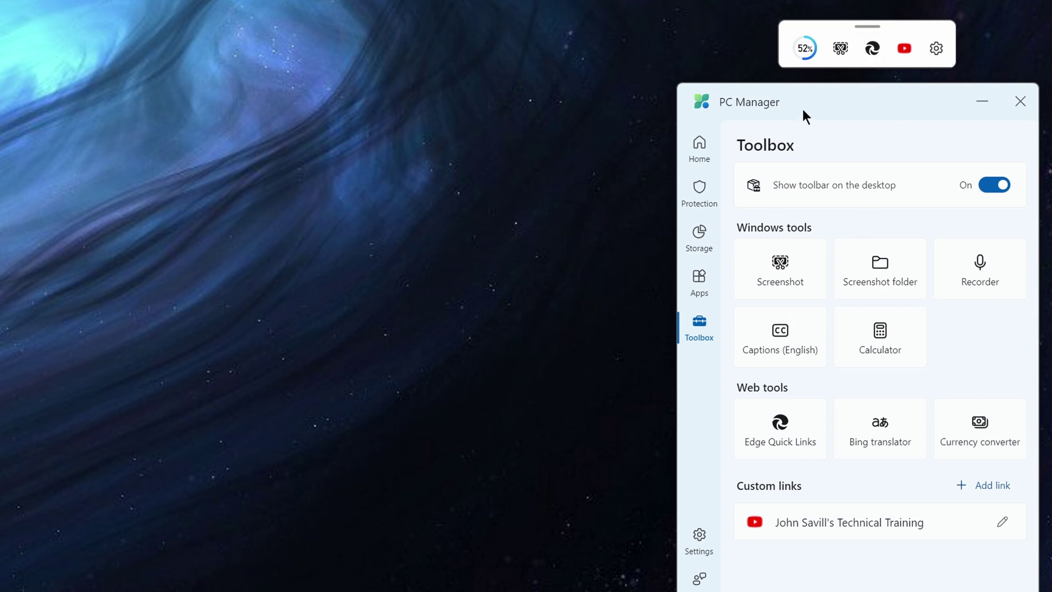
# - Close the main window, move the desktop toolbar to the bottom-right corner, and show hidden tray icons
pyautogui.click(1020, 105)
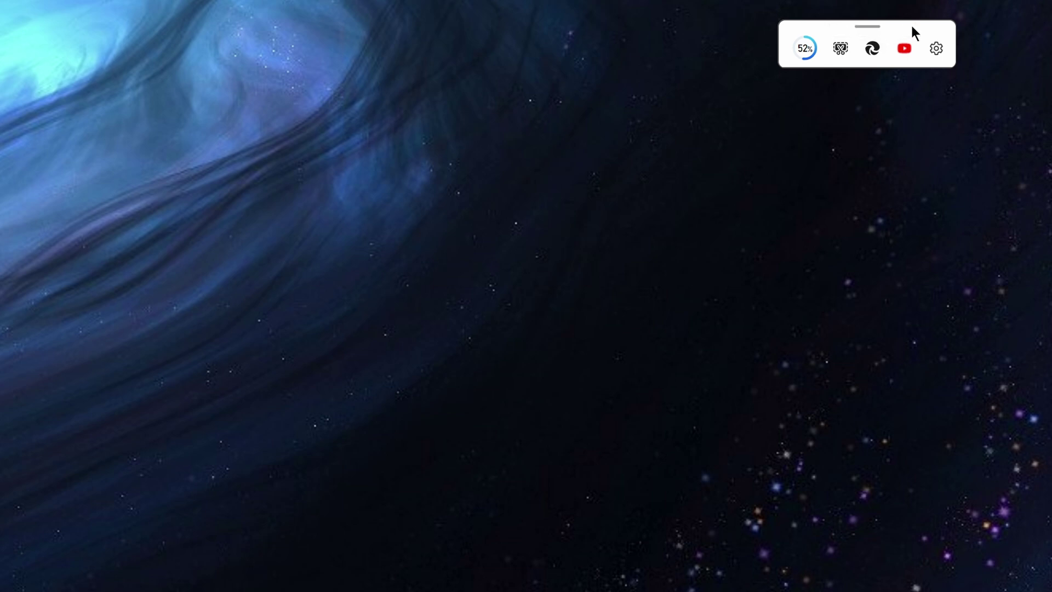
pyautogui.moveTo(879, 22); pyautogui.dragTo(973, 508)
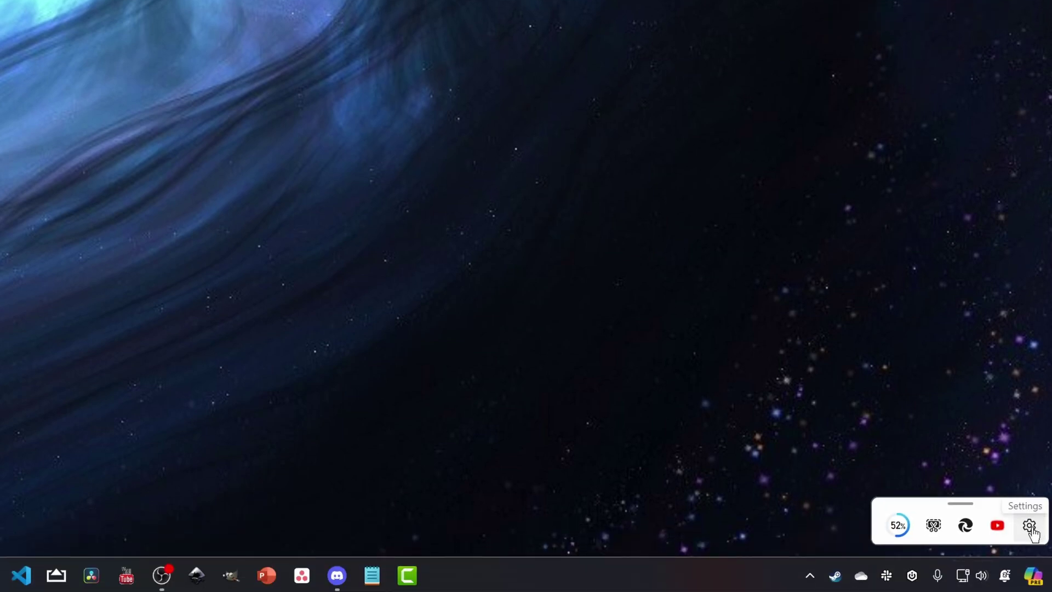
pyautogui.click(1029, 527)
pyautogui.click(782, 532)
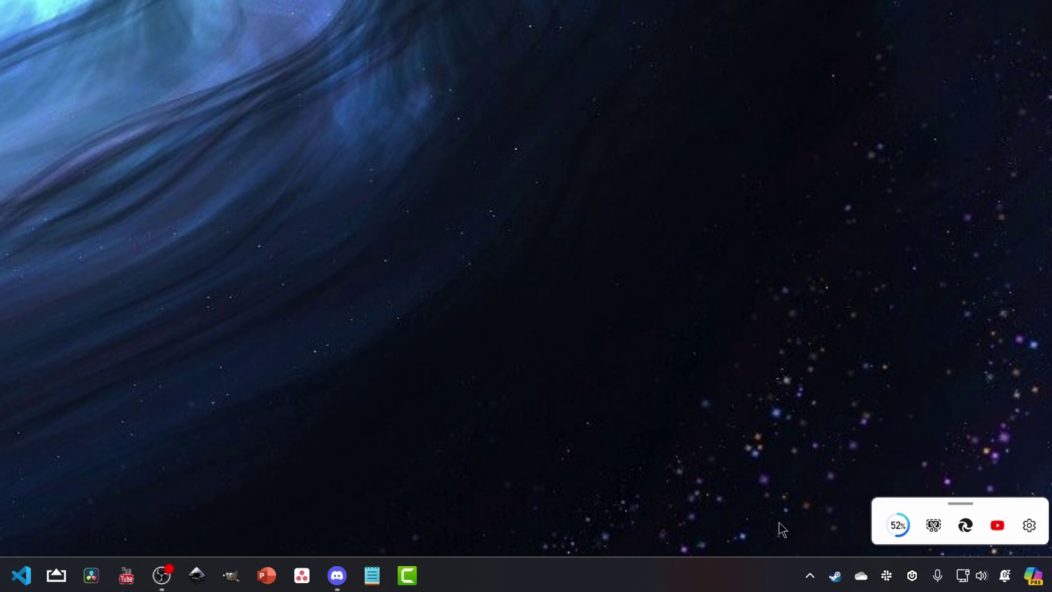
pyautogui.click(809, 576)
# - Reopen PC Manager from the tray and switch the desktop toolbar off in Toolbox settings
pyautogui.click(743, 436)
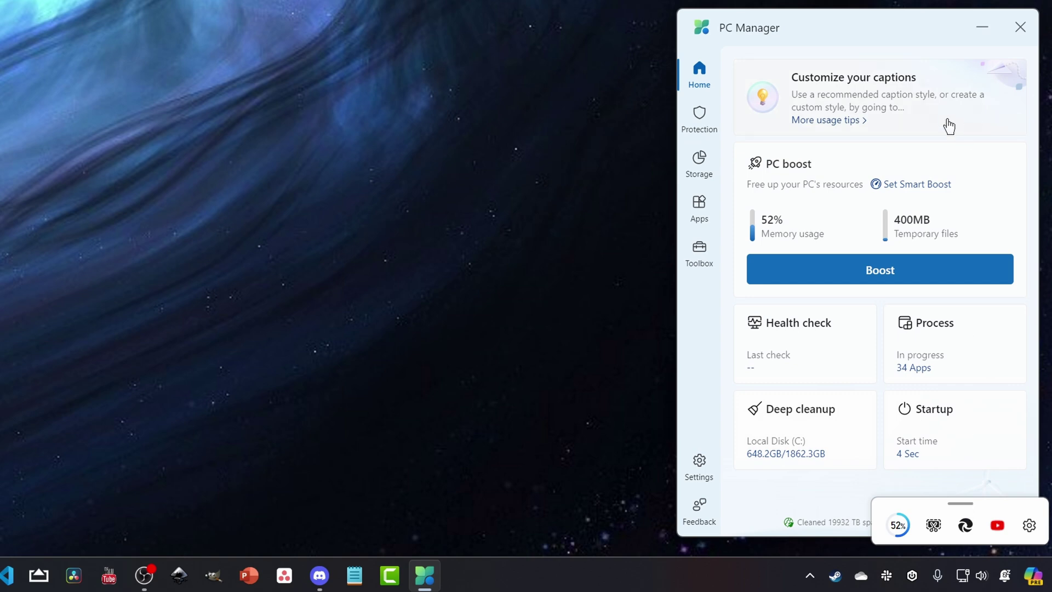
pyautogui.click(699, 472)
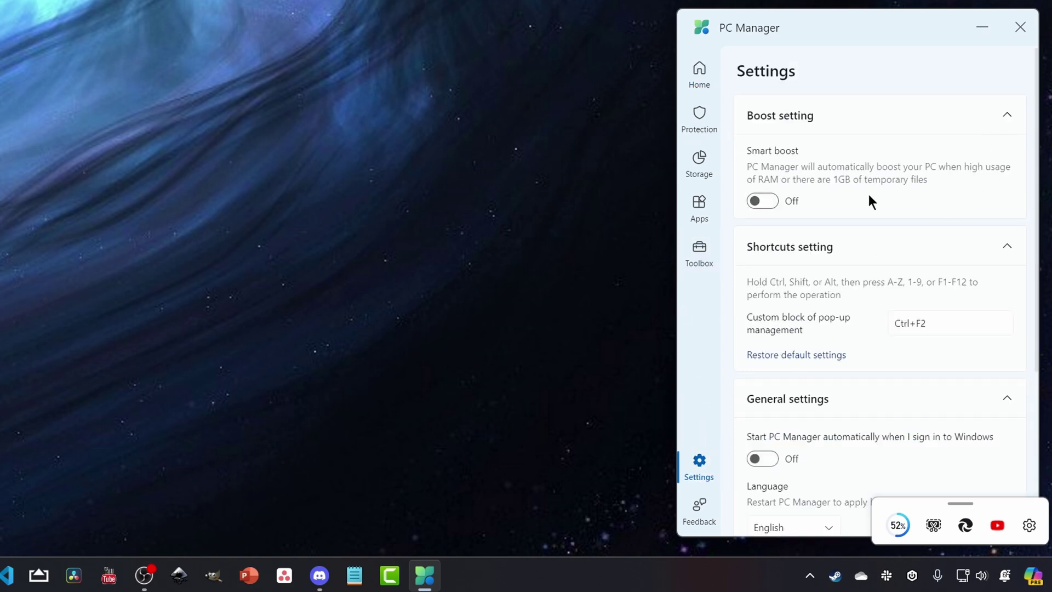
pyautogui.click(697, 255)
pyautogui.click(991, 110)
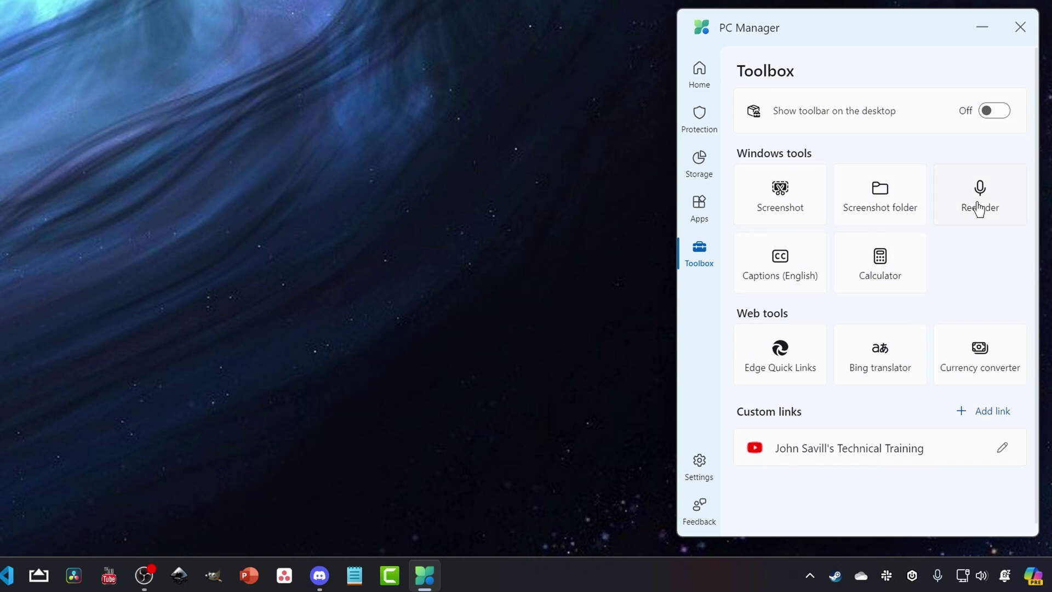
# - Return to Settings, scroll through to About us, then go back to the Home dashboard
pyautogui.click(697, 468)
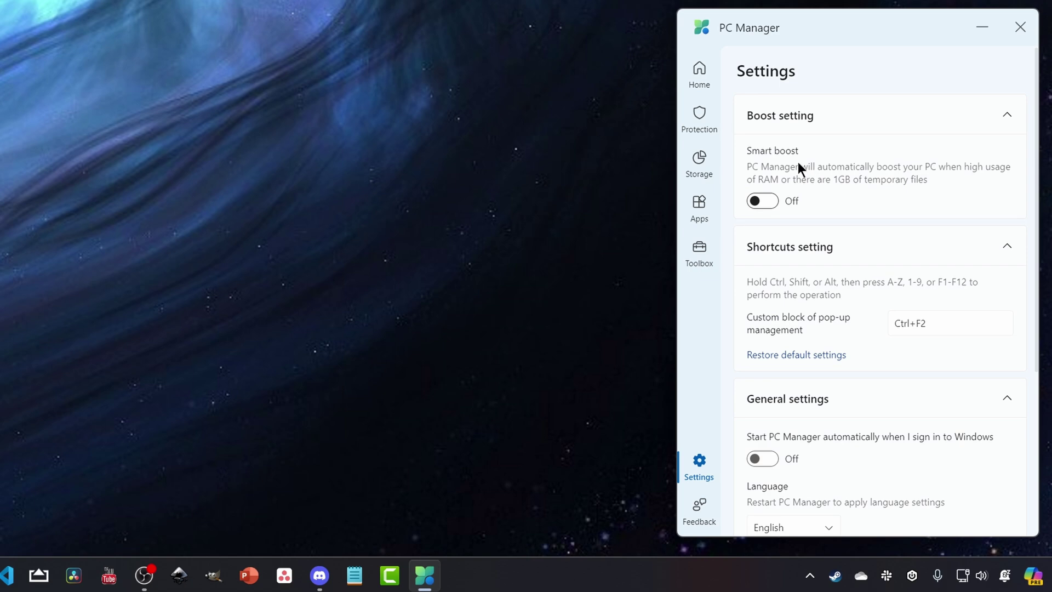
pyautogui.scroll(-5, 797, 162)
pyautogui.scroll(2, 885, 113)
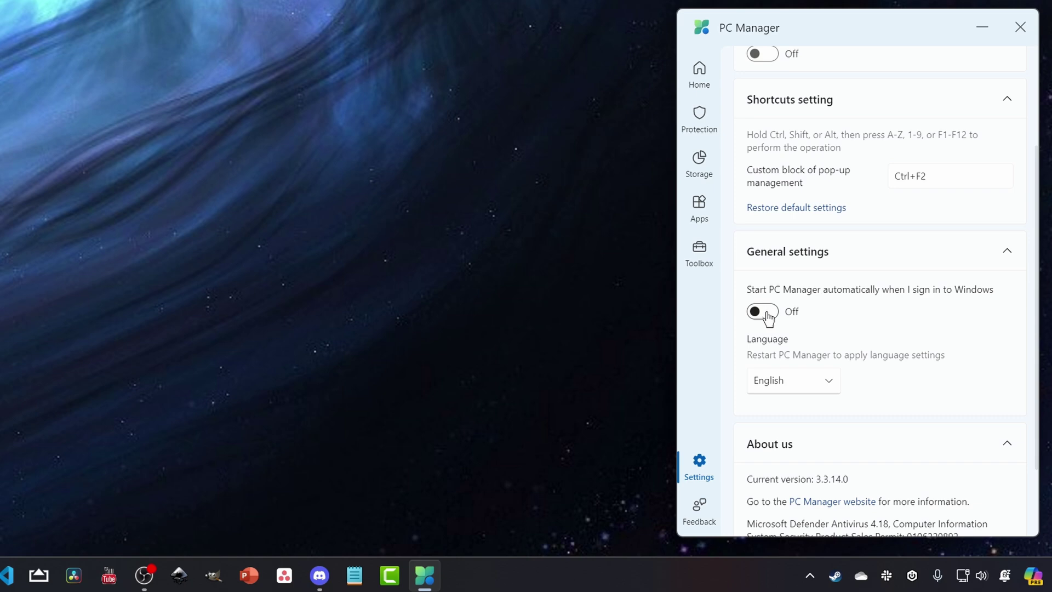
pyautogui.scroll(-3, 769, 317)
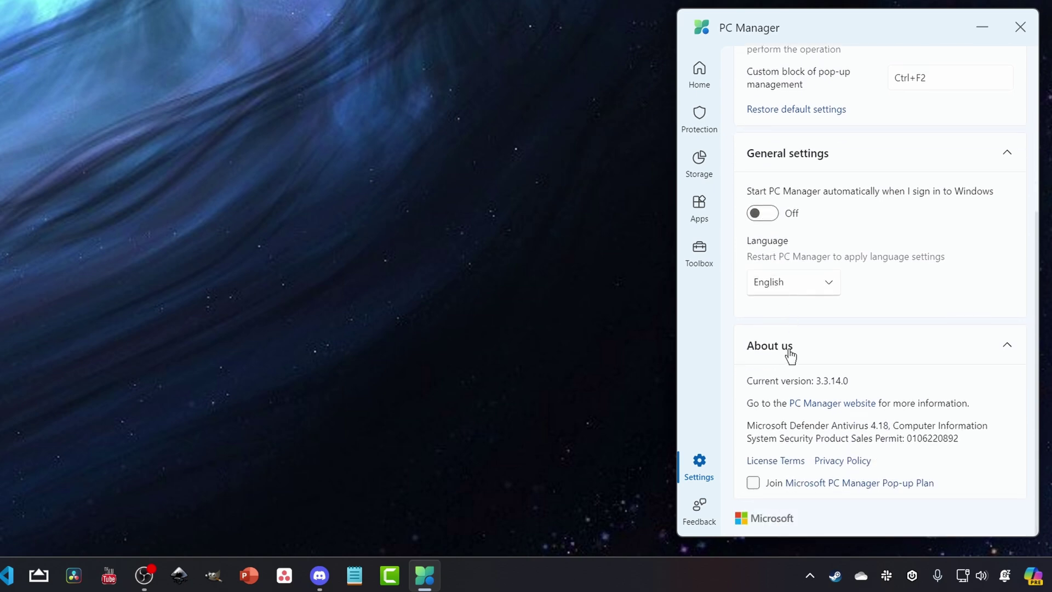
pyautogui.scroll(3, 794, 331)
pyautogui.scroll(3, 761, 219)
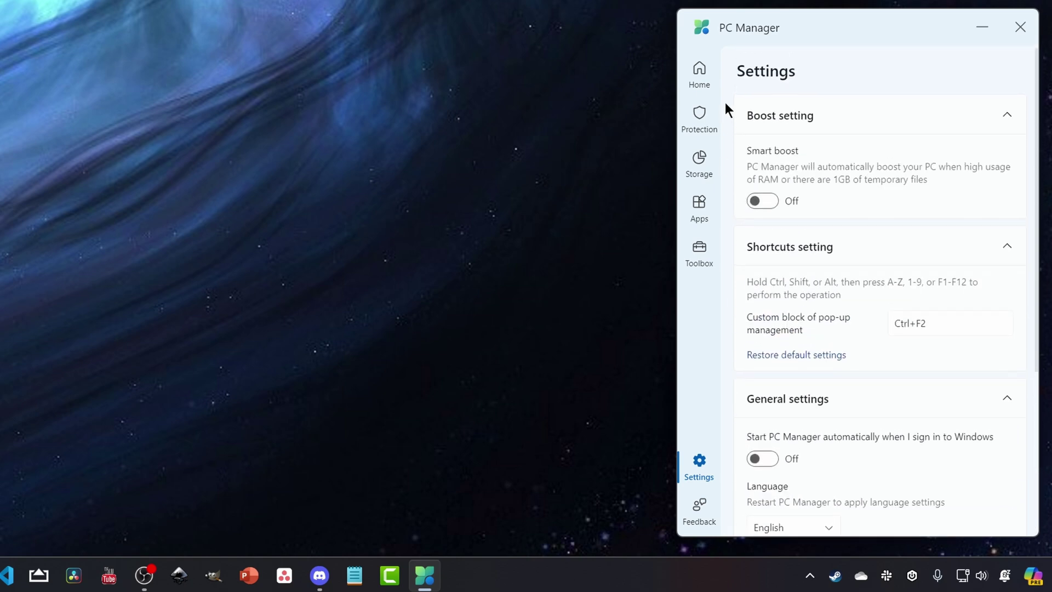
pyautogui.click(700, 76)
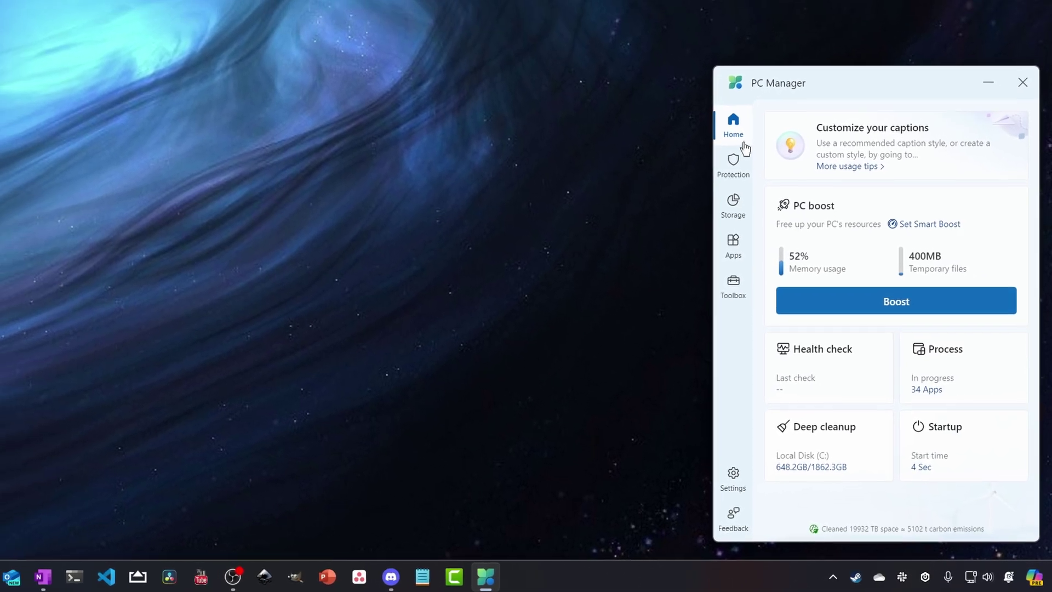